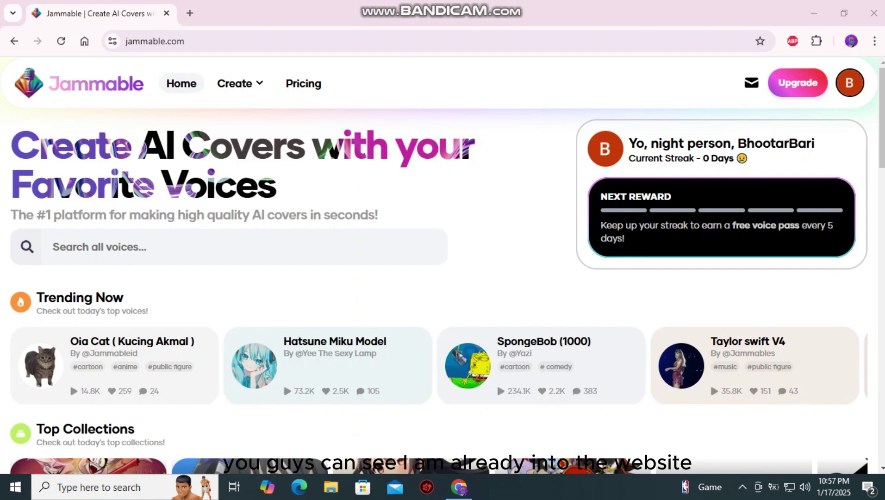
Examine the home page's trending voices, collections and collabs, and compare the Starter and Creator plans
scroll(710, 383, down, 6)
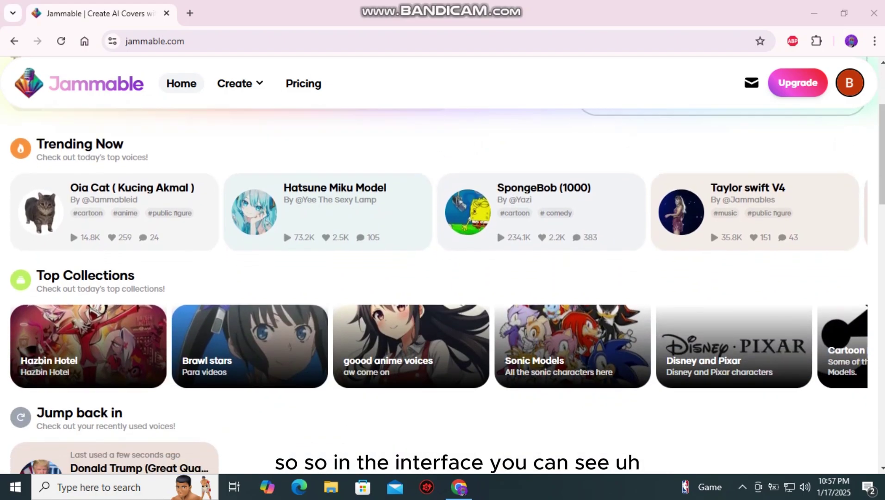
scroll(710, 383, down, 2)
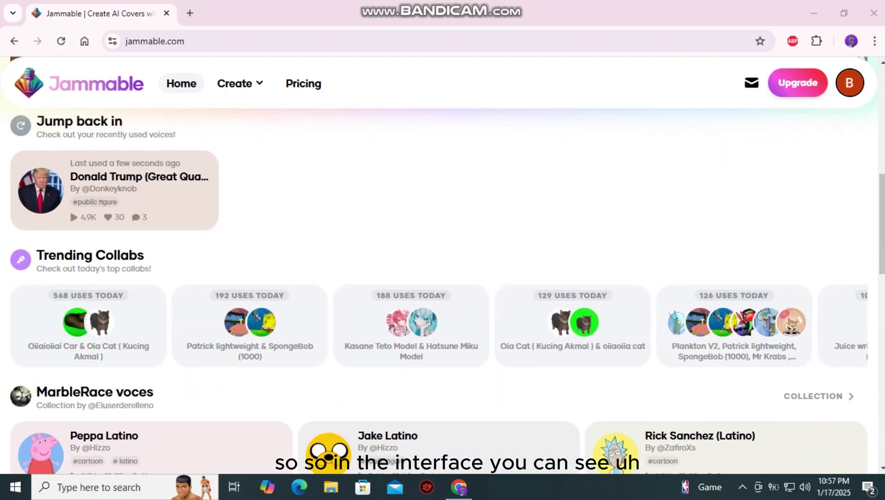
scroll(710, 382, up, 9)
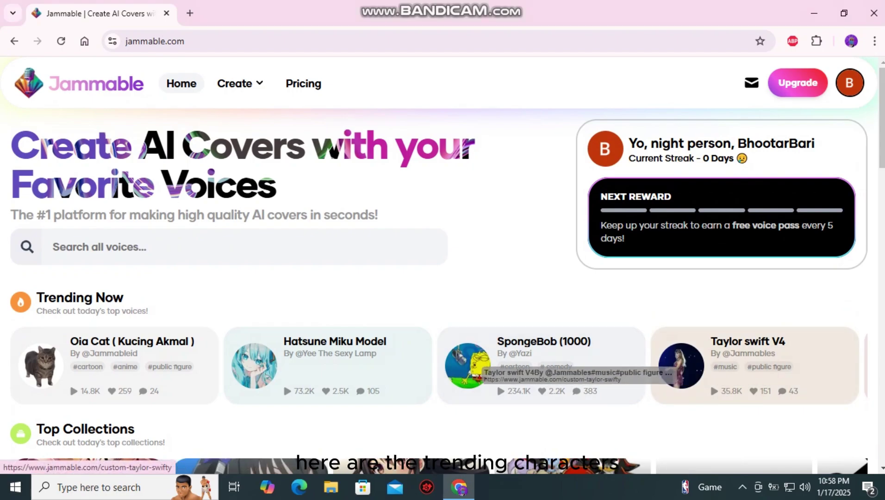
scroll(710, 384, down, 1)
scroll(710, 355, down, 2)
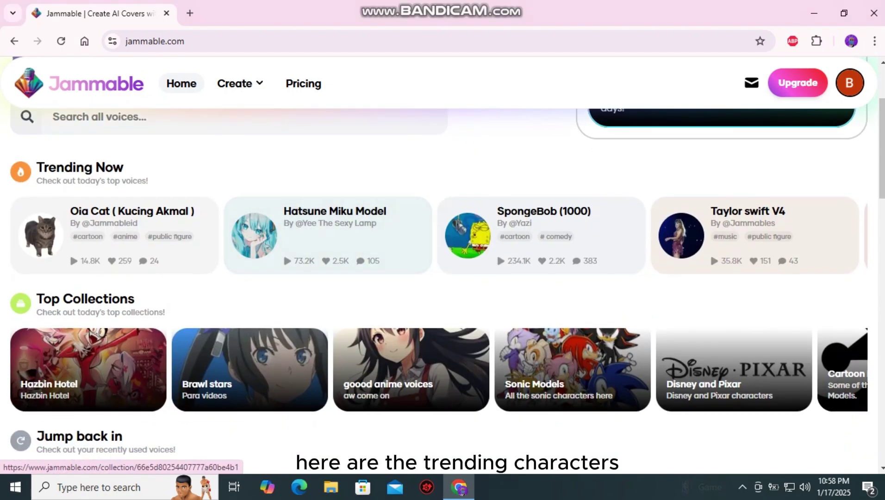
scroll(710, 252, down, 4)
scroll(69, 328, down, 3)
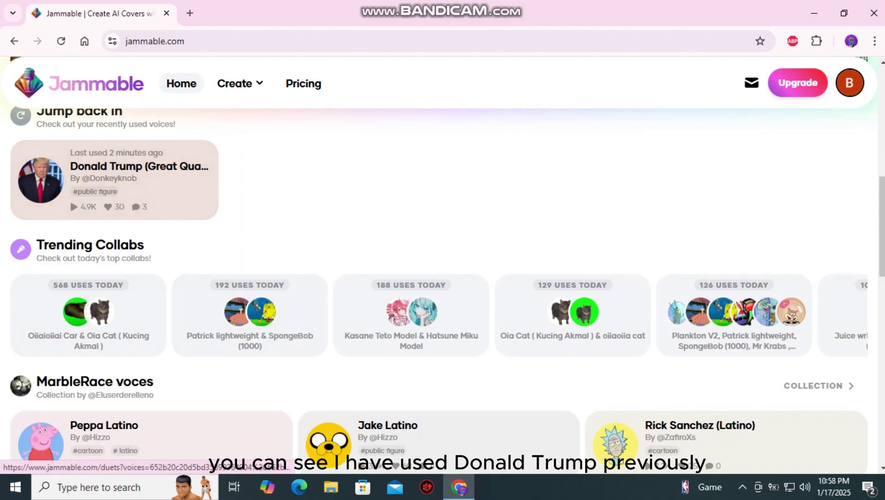
scroll(70, 198, down, 3)
scroll(70, 327, down, 3)
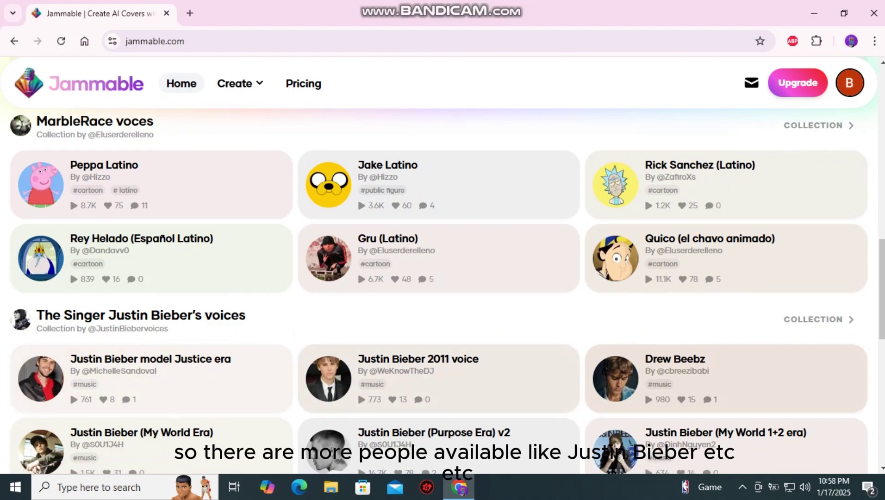
scroll(448, 290, down, 2)
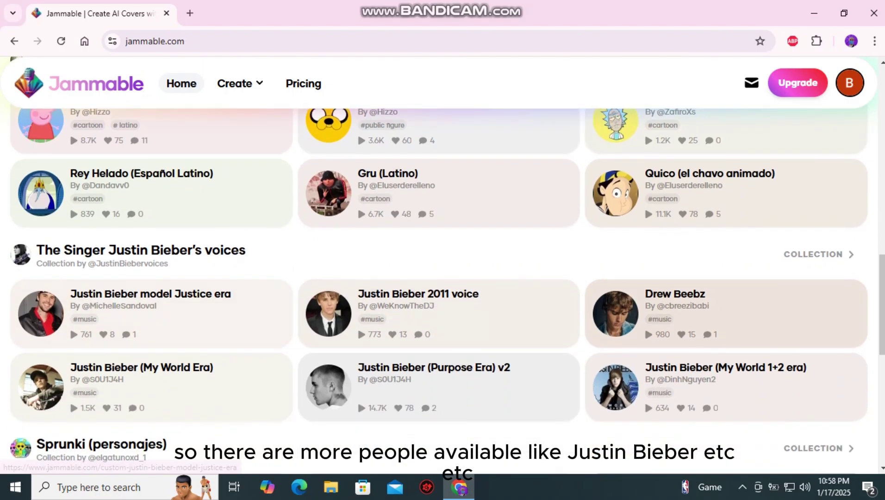
scroll(357, 270, down, 3)
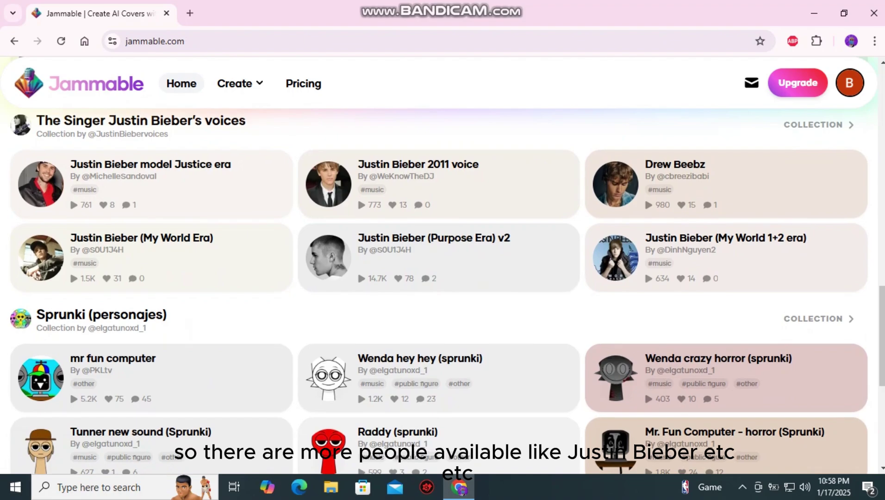
scroll(357, 390, up, 15)
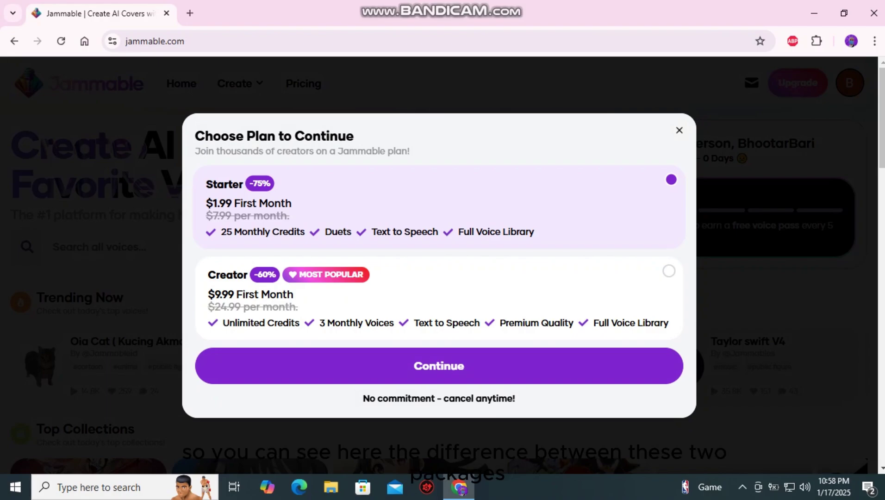
click(711, 382)
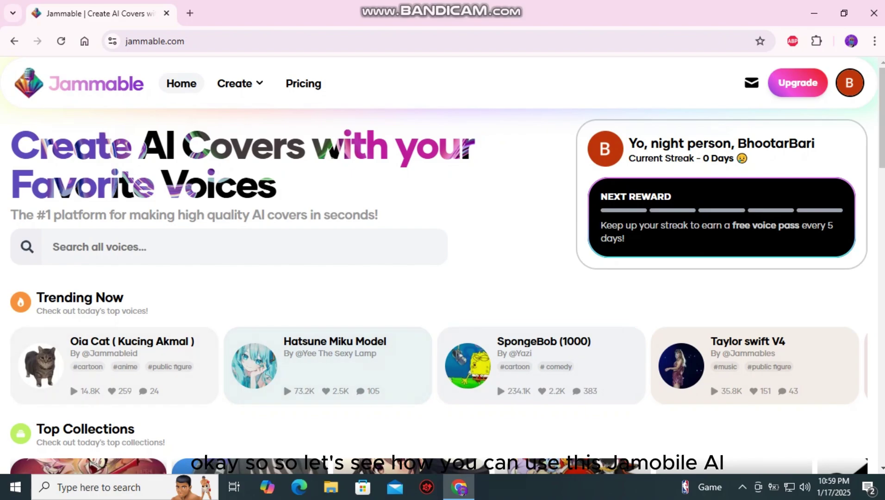
Search all voices for "elon musk" and open the AI Elon Musk Voice by hykao
click(100, 247)
text(elon musk)
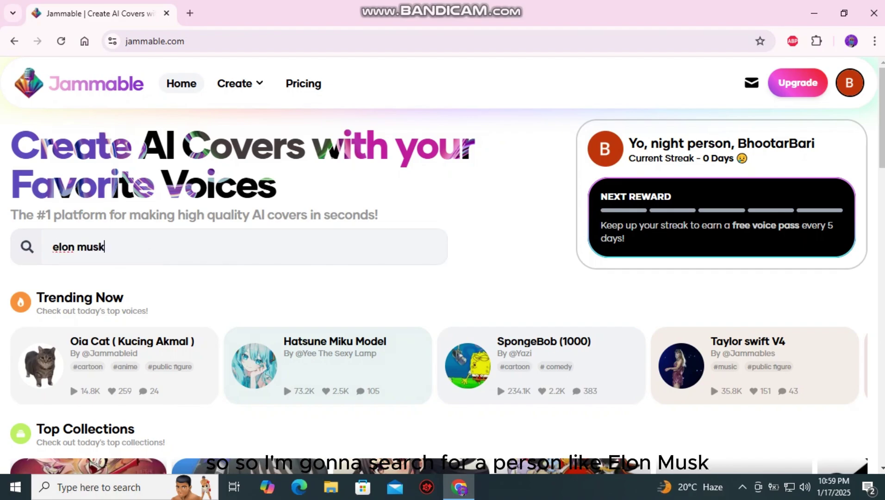
key(Return)
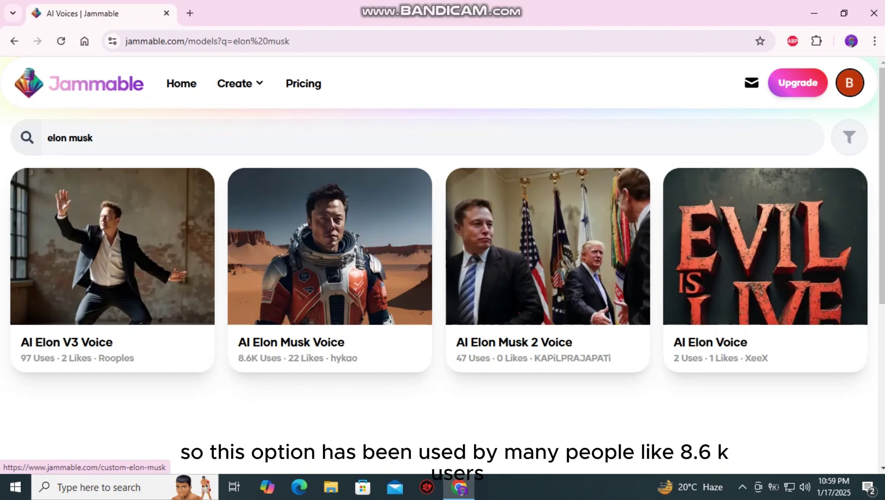
click(330, 356)
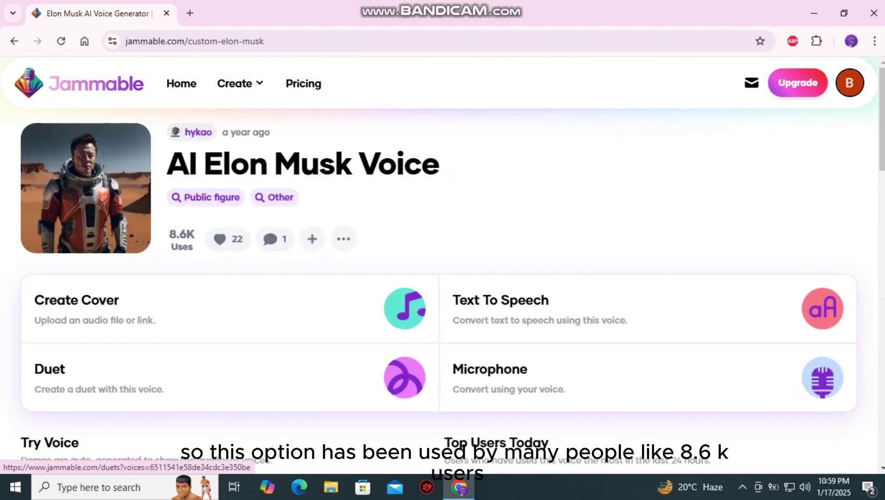
Start a Text To Speech conversion with this voice and enter the text "hi hello subscrible to my youtube channel"
scroll(231, 377, down, 1)
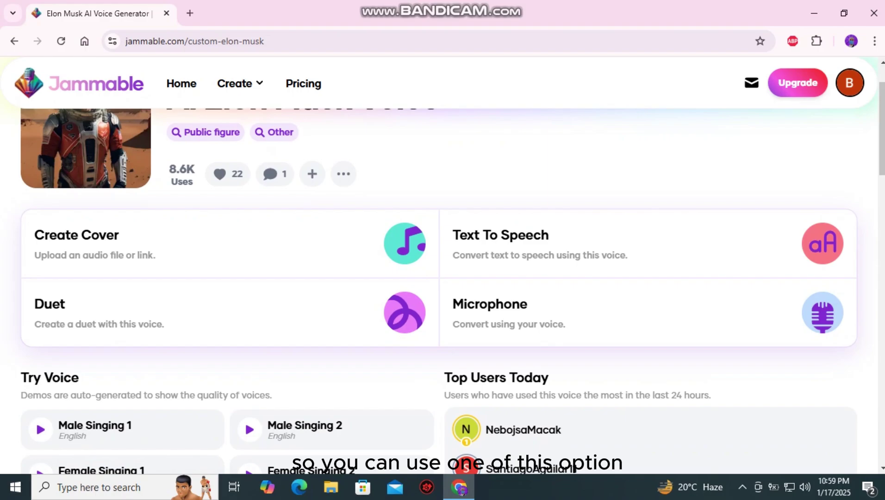
click(540, 244)
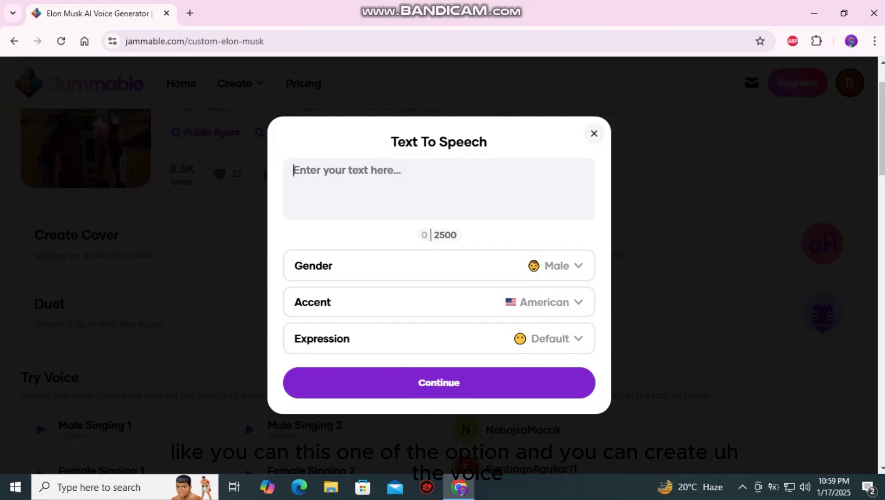
text(hi )
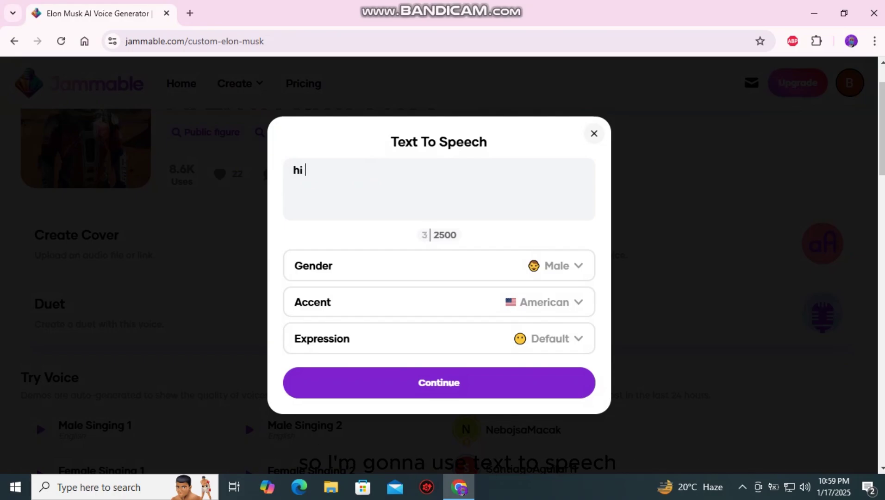
text(hello )
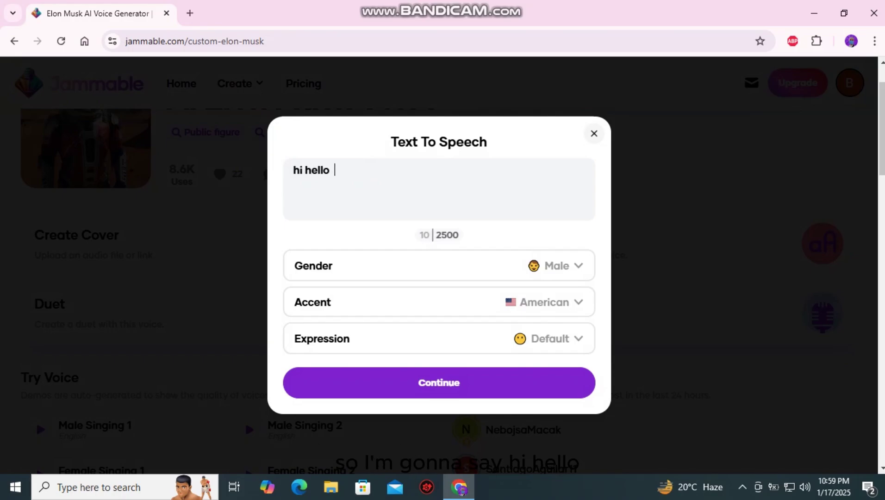
text(subscri)
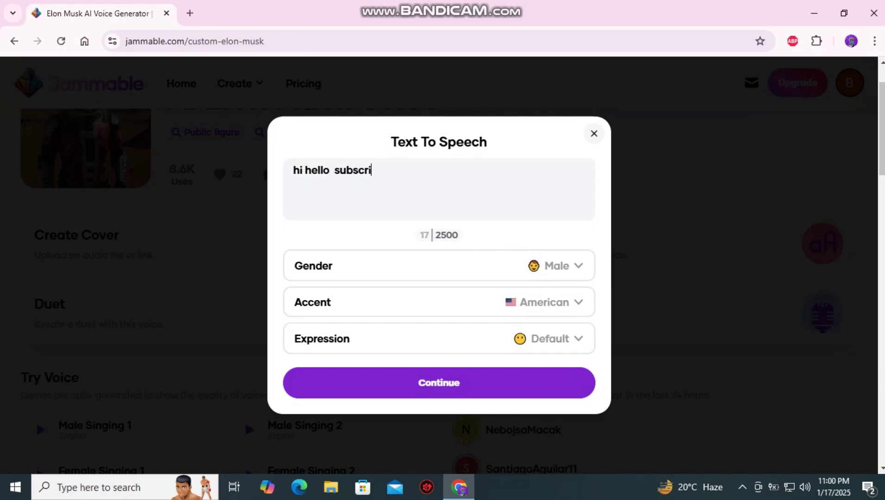
text(ble to my )
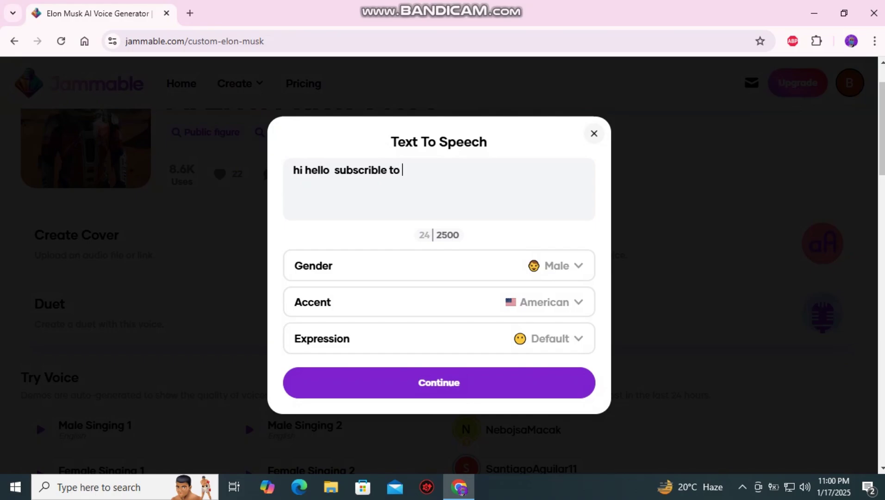
text(yoy)
key(BackSpace)
text(ut)
text(ube chan)
text(n)
key(BackSpace)
text(nel)
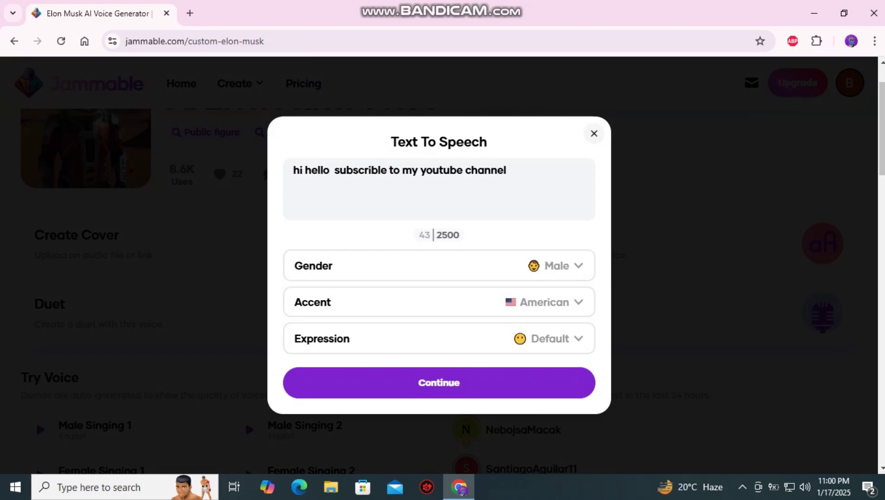
Choose the Male gender, keep the American accent and Default expression, and continue to the conversion settings
click(557, 266)
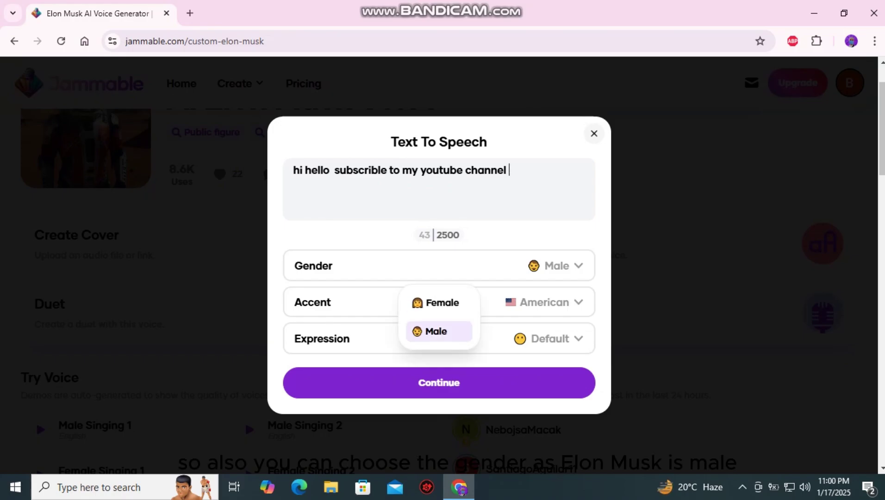
click(436, 331)
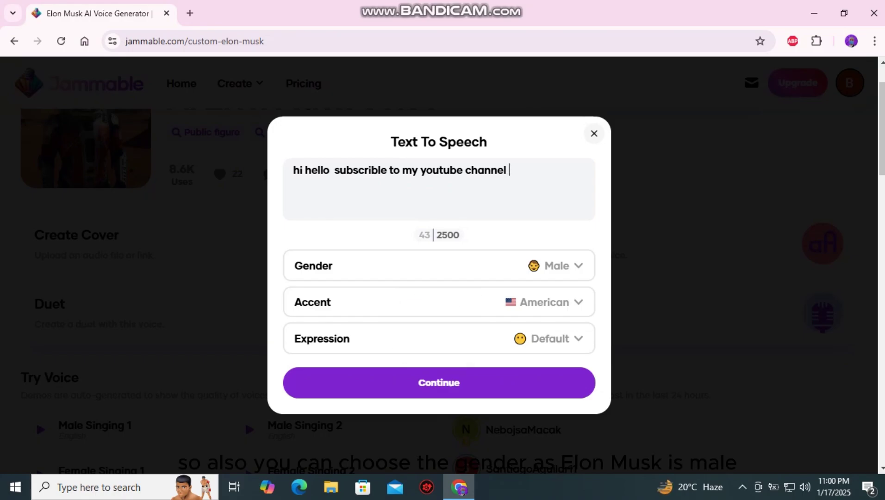
click(439, 302)
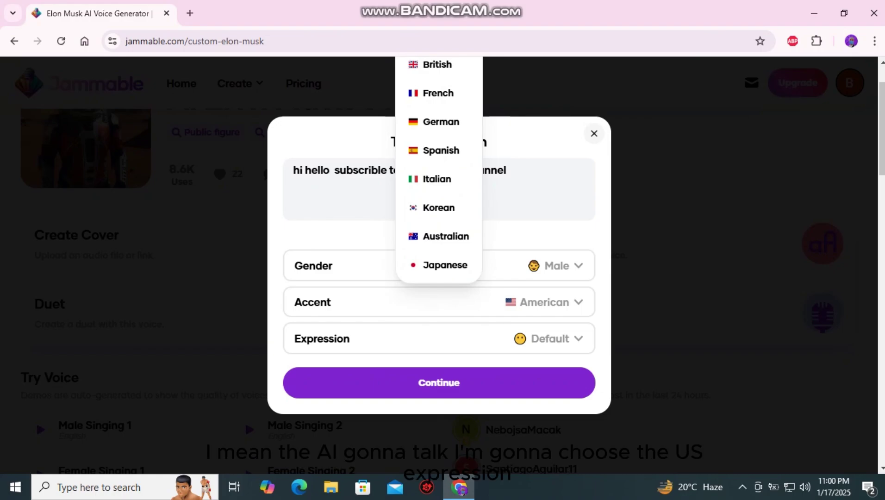
click(439, 302)
click(438, 338)
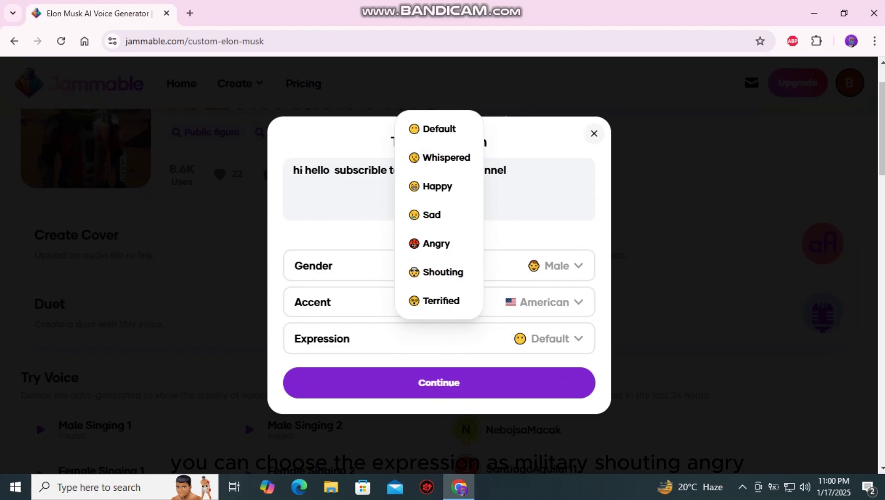
key(Escape)
click(439, 383)
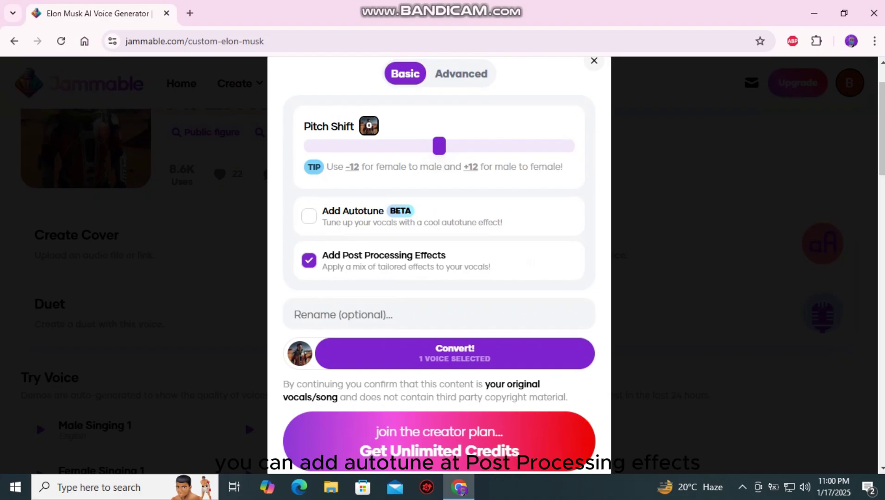
Check the advanced conversion options, return to the basic ones and try to convert the text with the selected voice
click(461, 74)
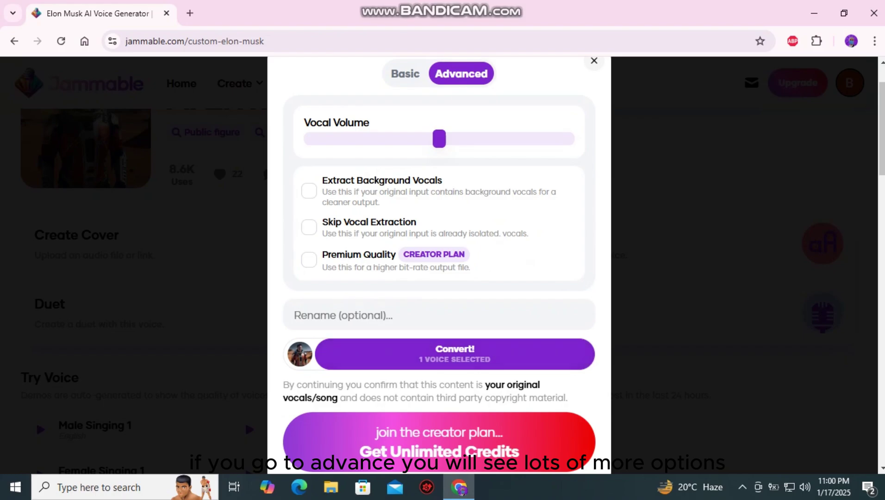
click(405, 74)
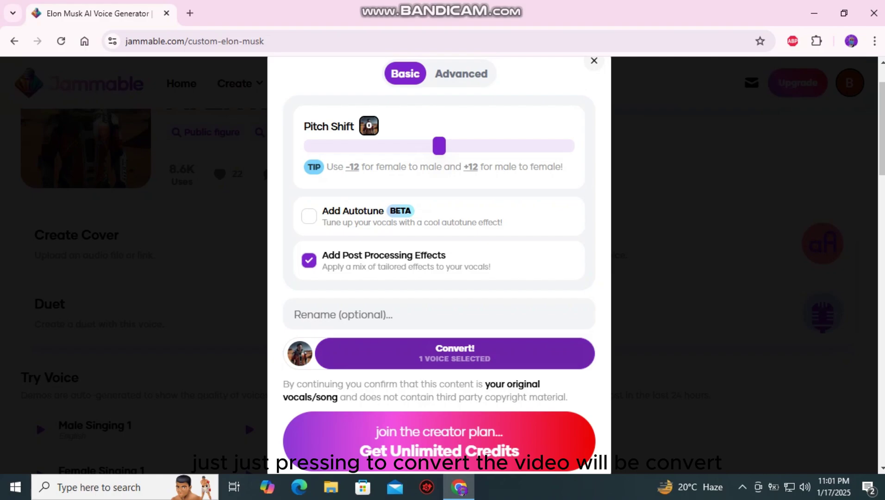
click(455, 352)
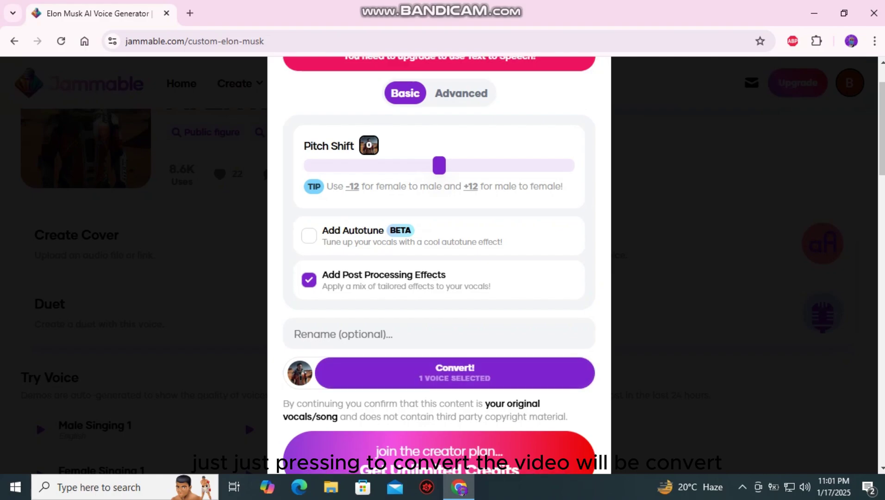